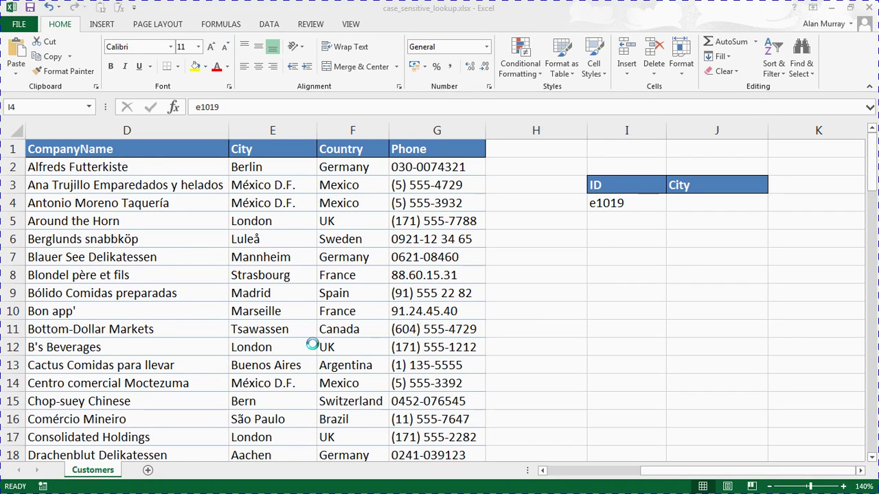
# Review lookup ID e1019 in I4 against customer IDs E1012–E1019, then select result cell J4
pyautogui.click(609, 206)
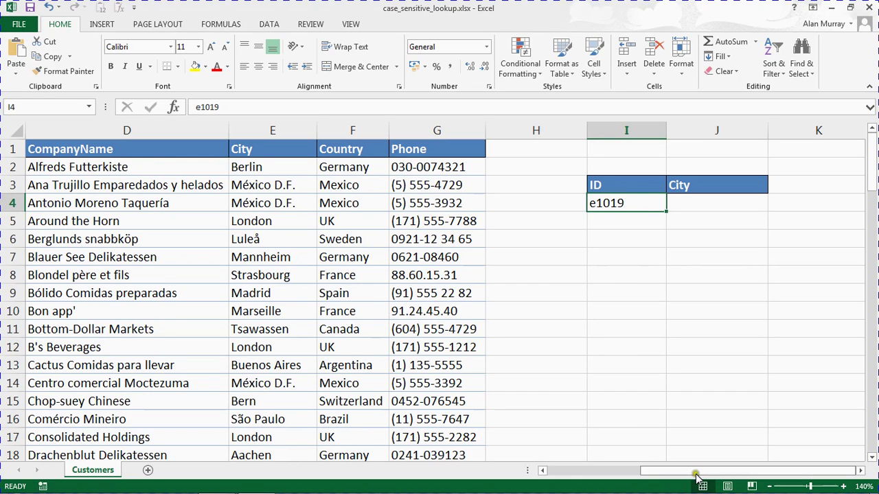
pyautogui.moveTo(695, 473); pyautogui.dragTo(584, 470)
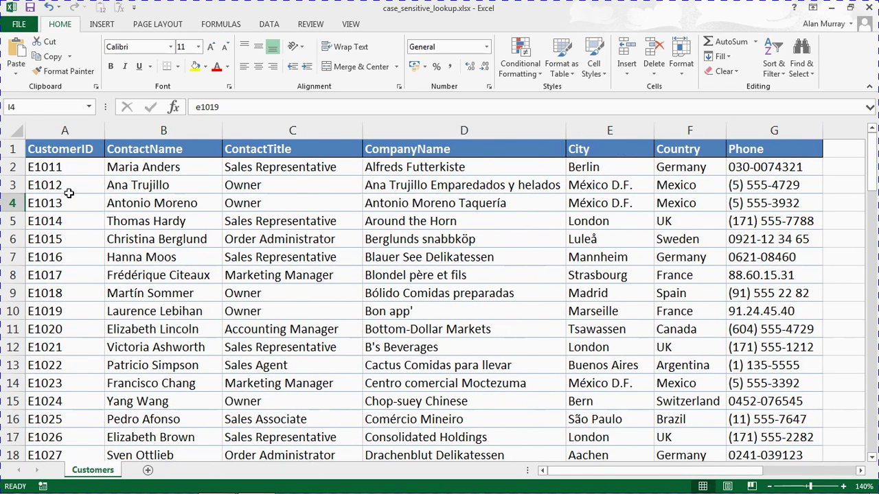
pyautogui.moveTo(68, 194); pyautogui.dragTo(70, 323)
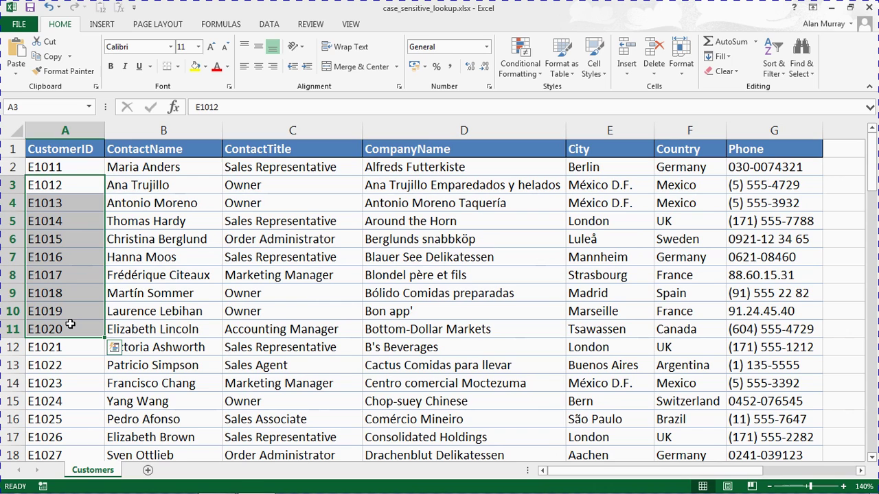
pyautogui.moveTo(77, 194); pyautogui.dragTo(85, 317)
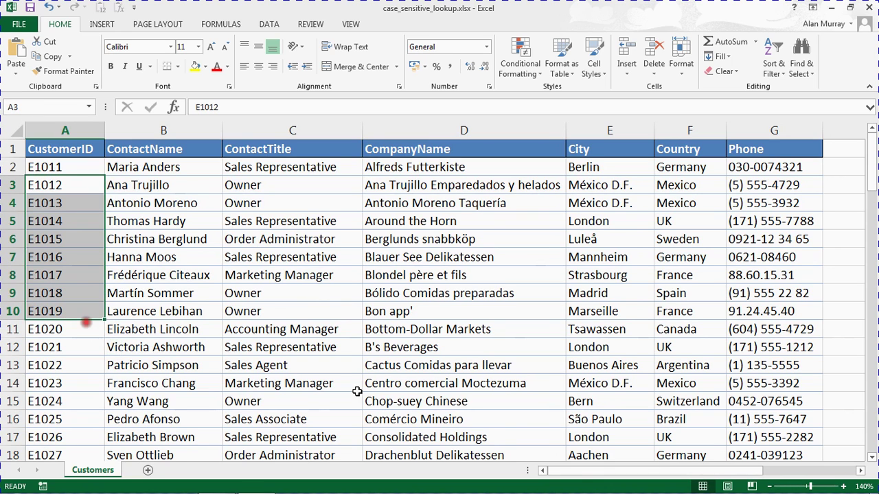
pyautogui.moveTo(583, 471); pyautogui.dragTo(677, 465)
pyautogui.click(623, 204)
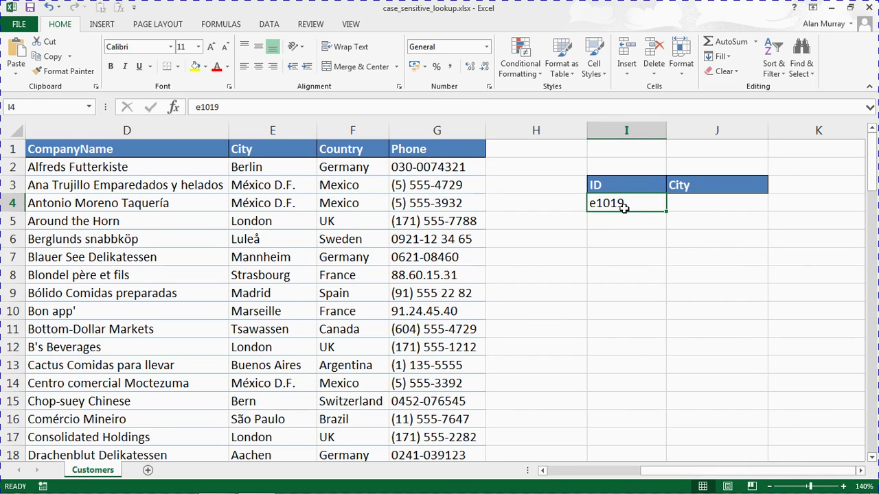
pyautogui.click(687, 202)
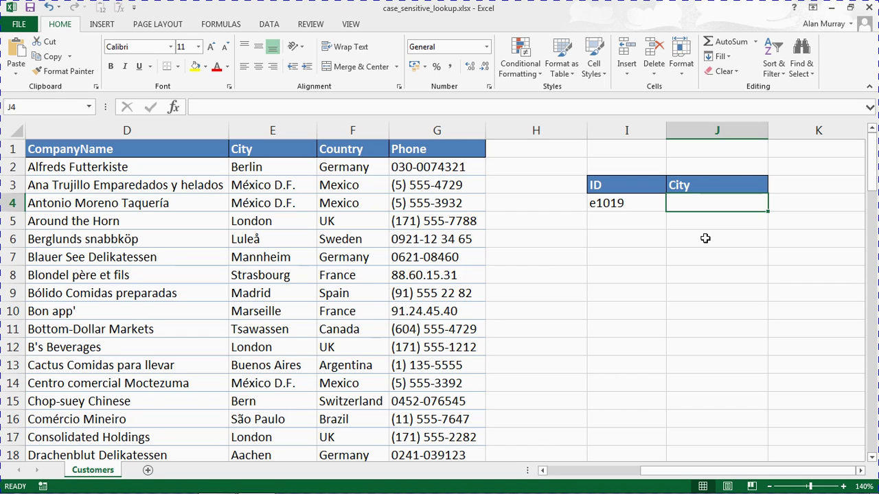
# Begin J4's formula as =index( with the absolute City range $E$2:$E$92
pyautogui.write('=index')
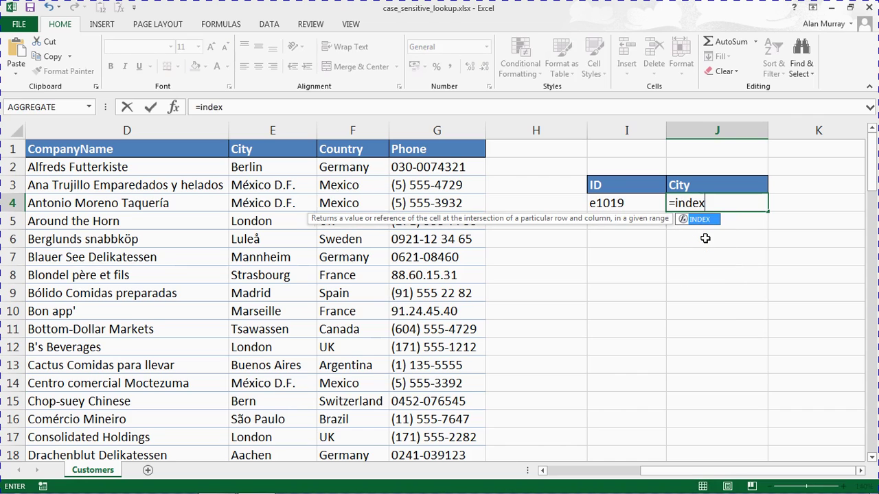
pyautogui.write('(')
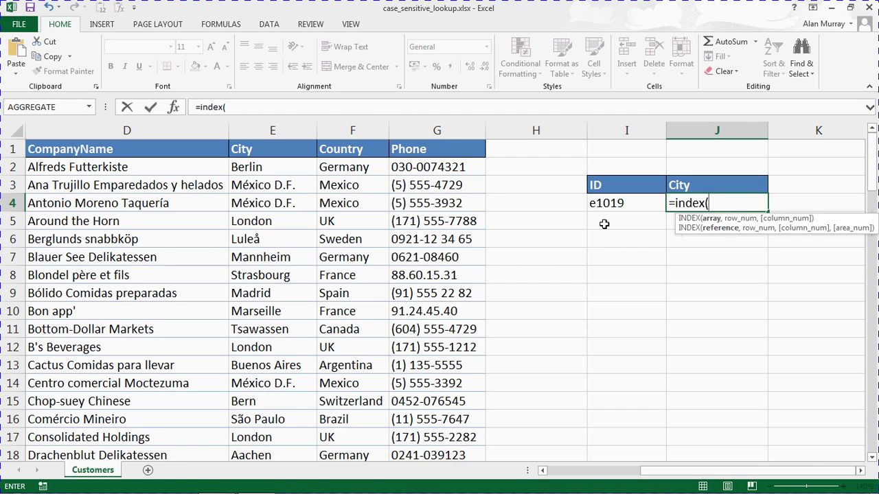
pyautogui.click(299, 170)
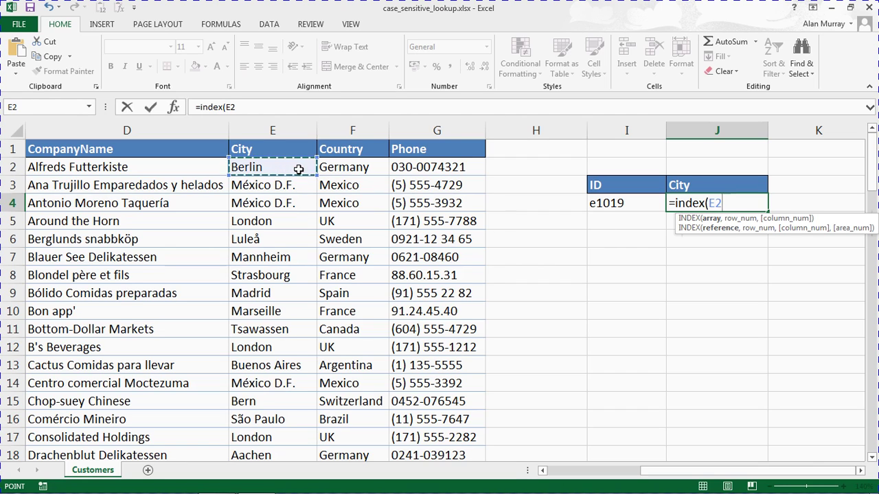
pyautogui.hotkey('ctrl', 'shift', 'Down')
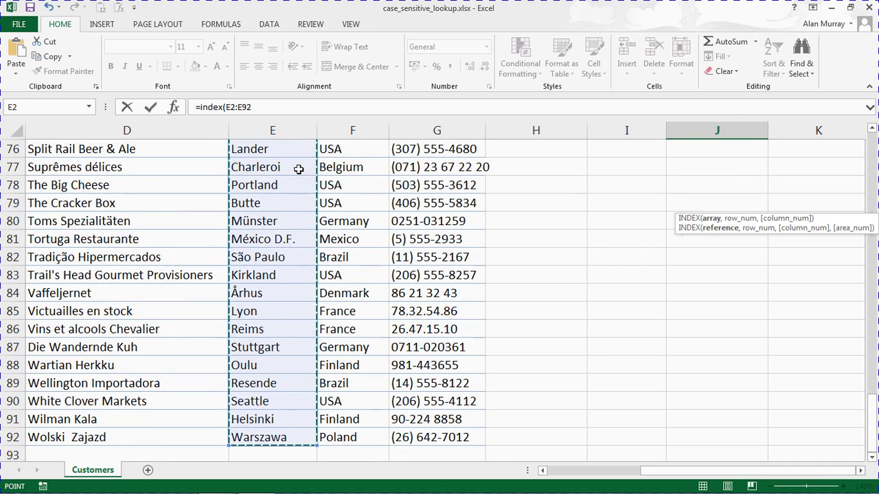
pyautogui.press('F4')
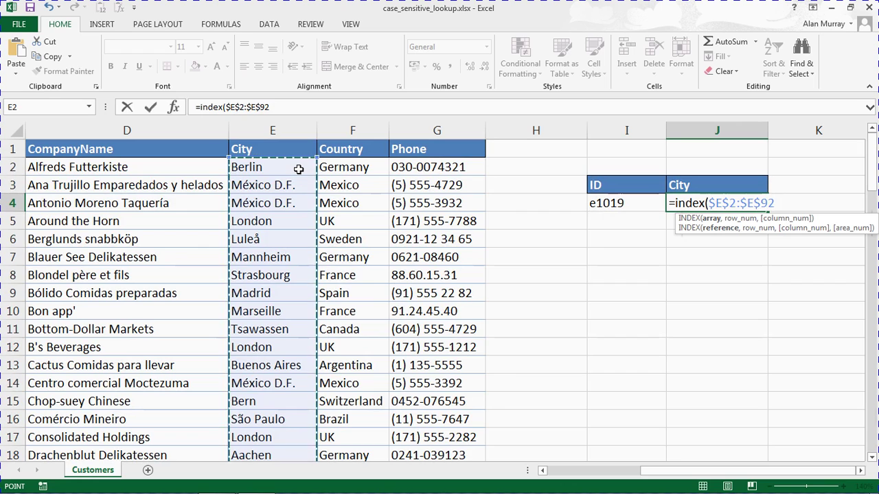
# Add a comma and nest match( after the City range, starting to type exact
pyautogui.write(',')
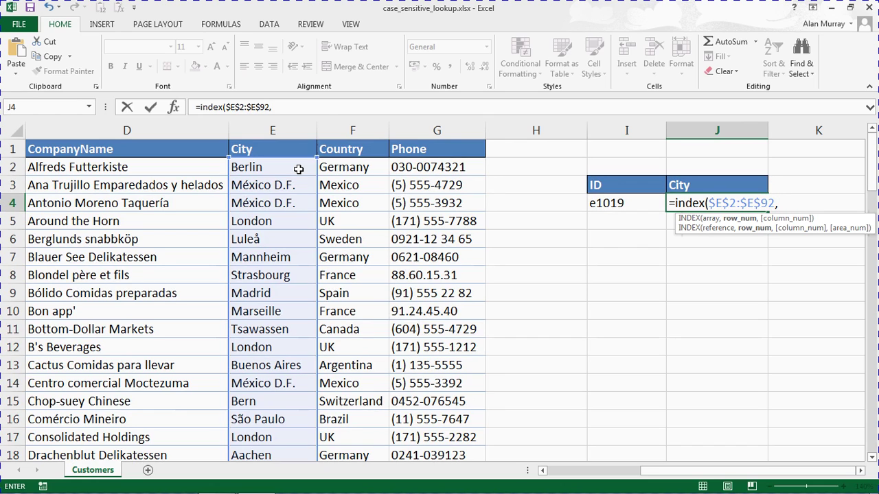
pyautogui.write('ma')
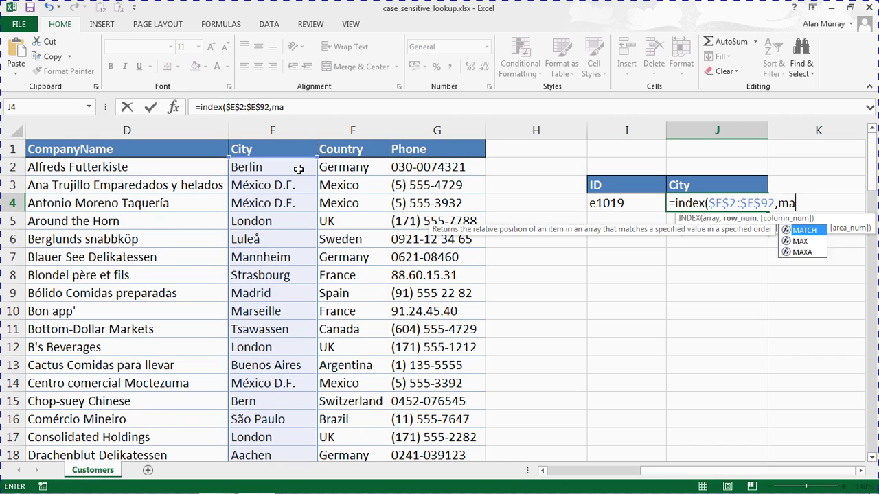
pyautogui.write('tch')
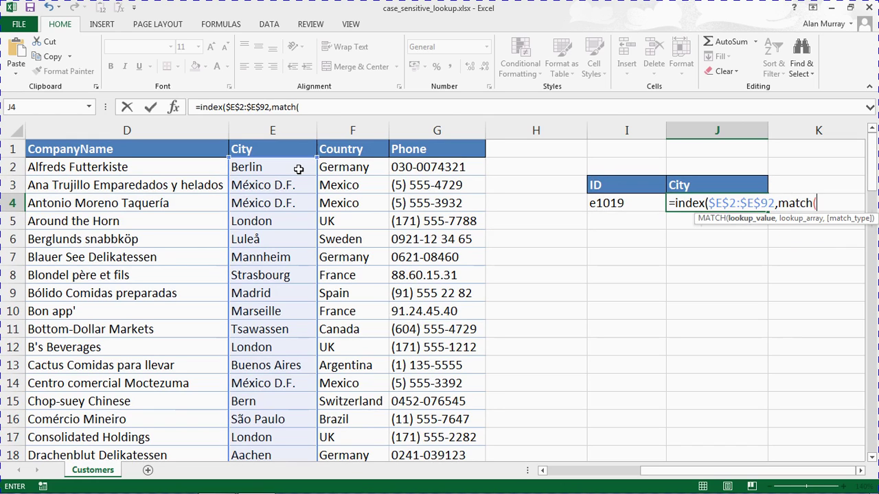
pyautogui.write('(')
pyautogui.write('exact')
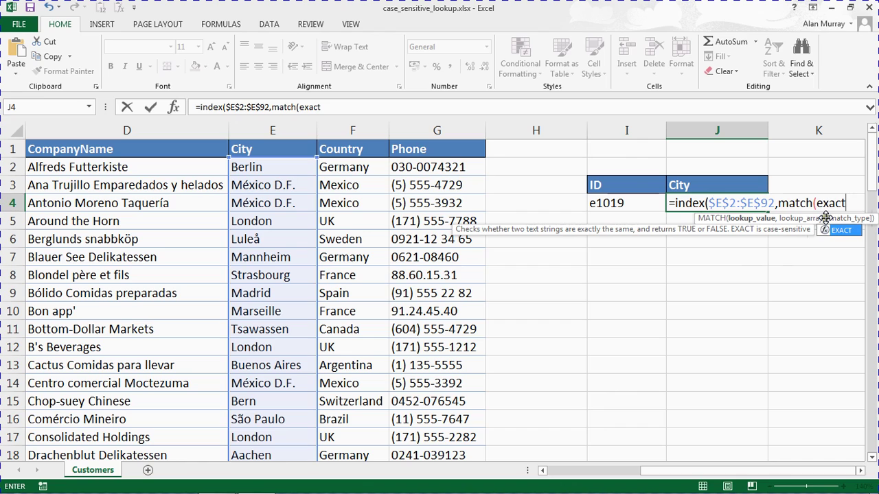
pyautogui.press('BackSpace')
pyautogui.press('BackSpace')
pyautogui.press('BackSpace')
pyautogui.press('BackSpace')
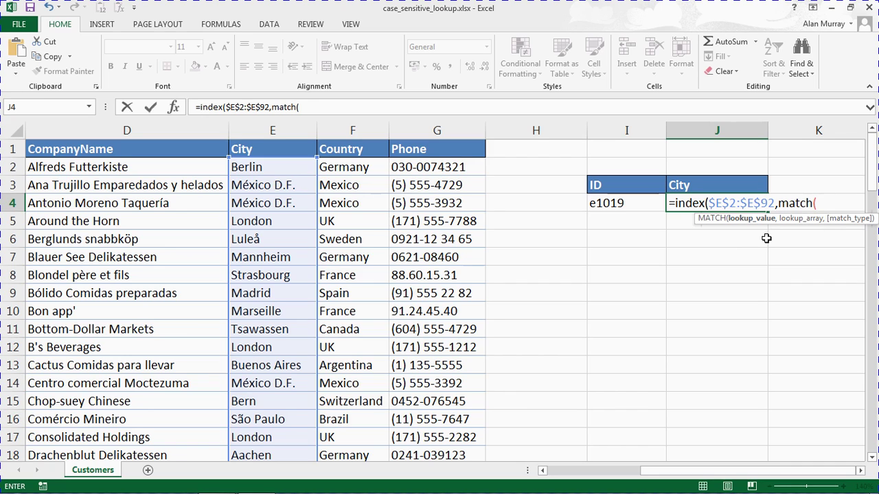
# Give MATCH the lookup value TRUE and open the EXACT function as its lookup array
pyautogui.write('TRUE')
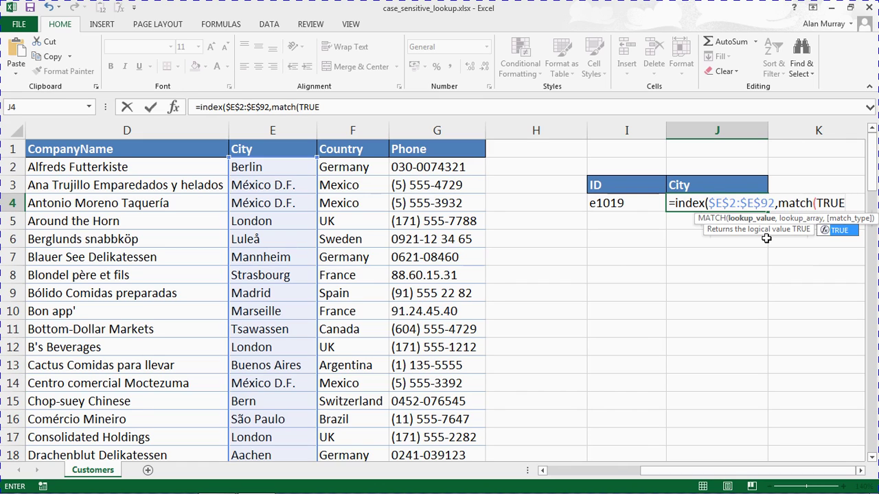
pyautogui.write(',')
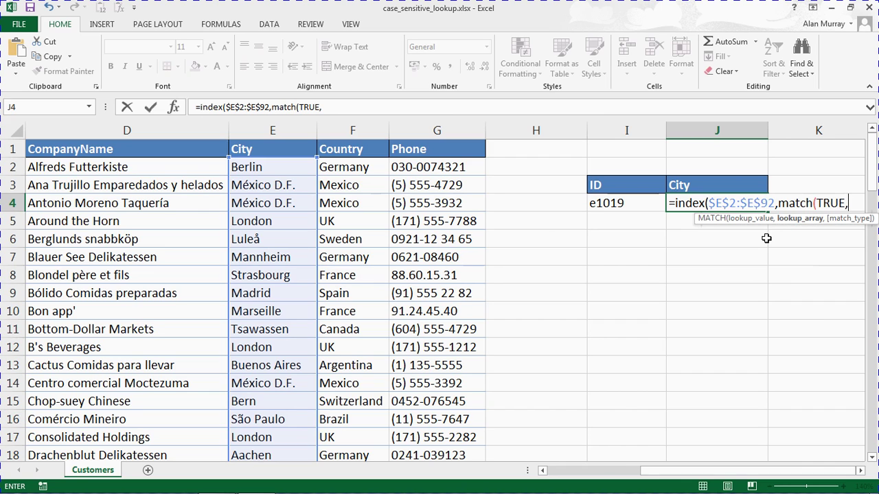
pyautogui.click(861, 470)
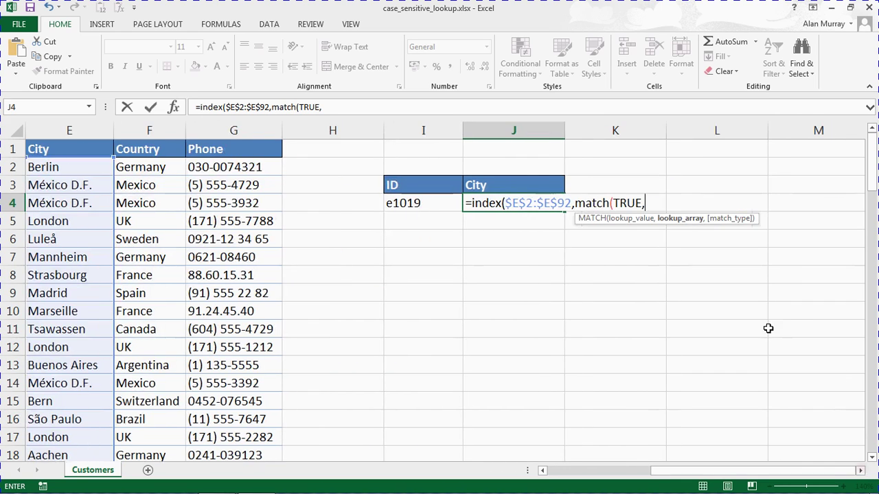
pyautogui.write('exa')
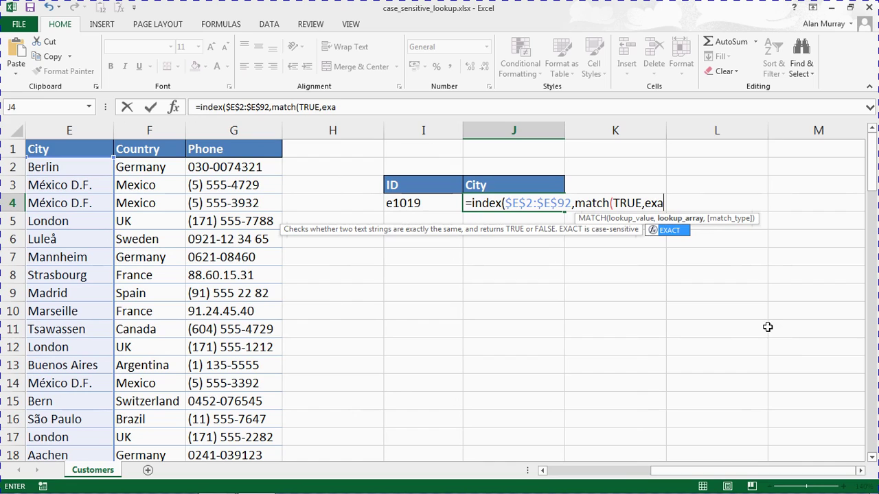
pyautogui.write('ct(')
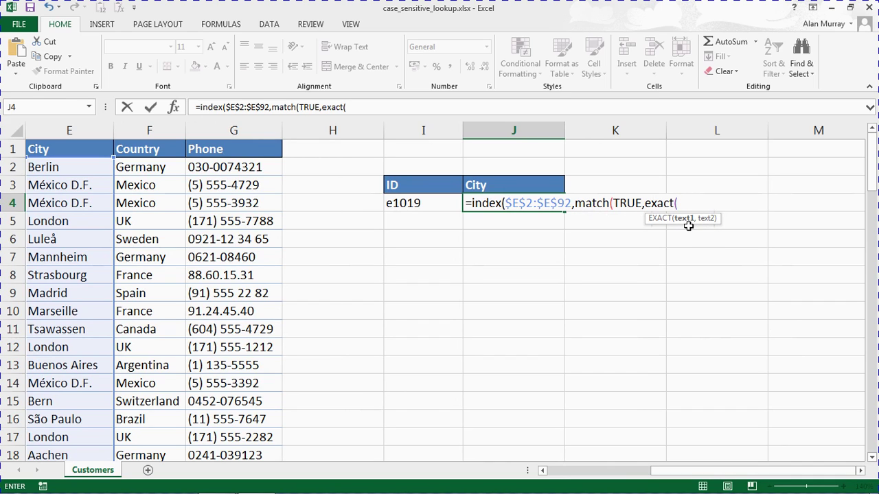
# Have EXACT compare absolute $I$4 against the absolute CustomerID range $A$2:$A$92
pyautogui.click(431, 203)
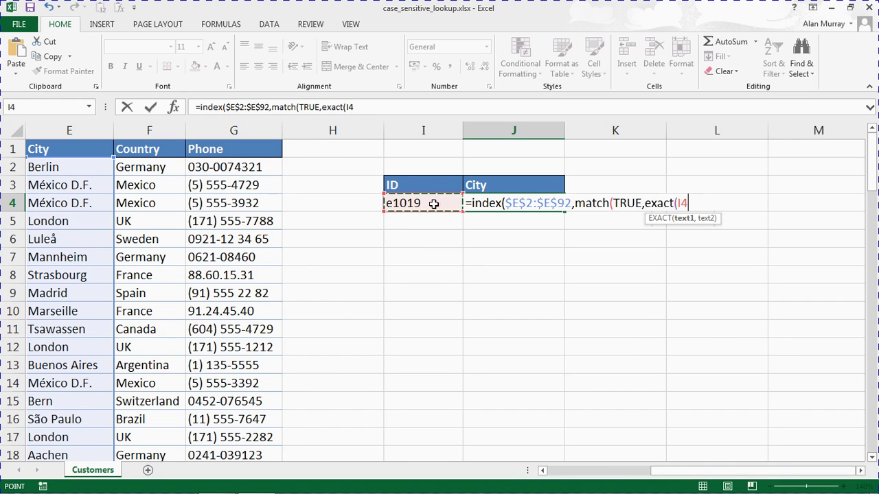
pyautogui.write(',')
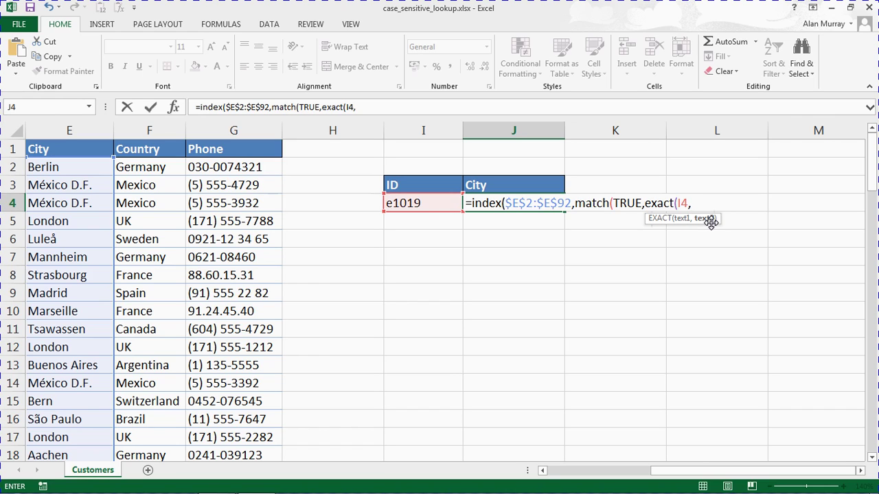
pyautogui.moveTo(706, 473); pyautogui.dragTo(569, 468)
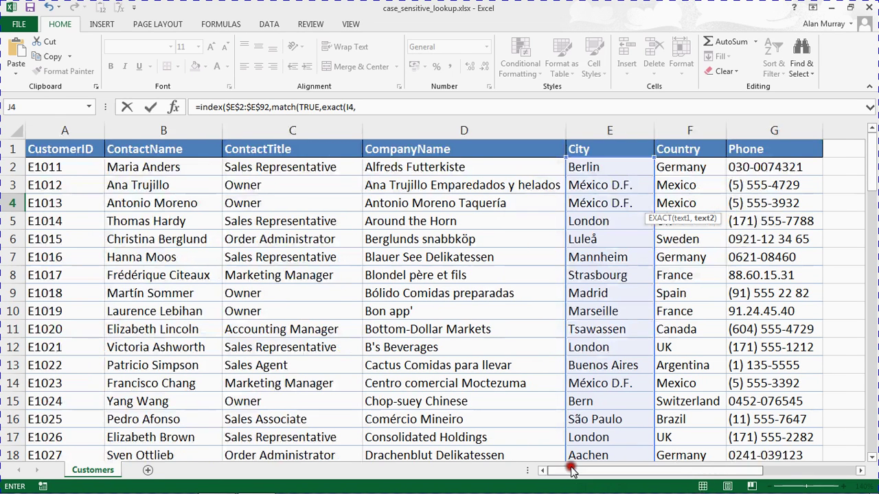
pyautogui.click(79, 166)
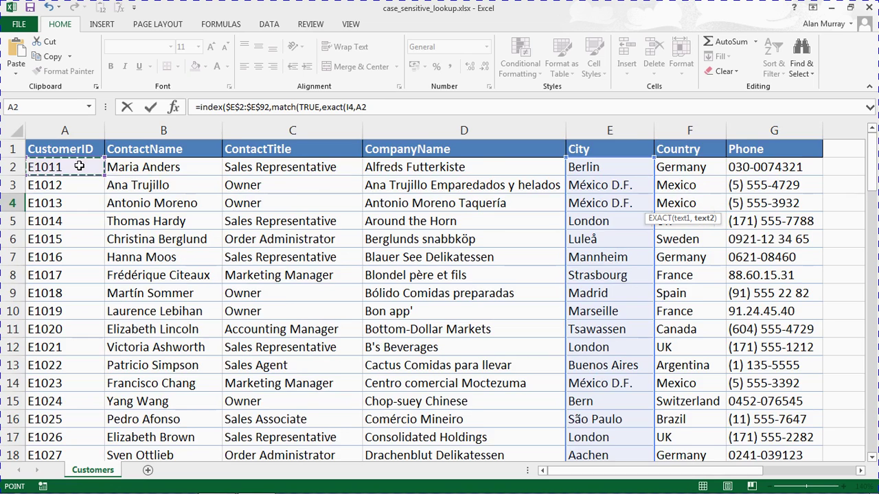
pyautogui.hotkey('ctrl', 'shift', 'Down')
pyautogui.press('F4')
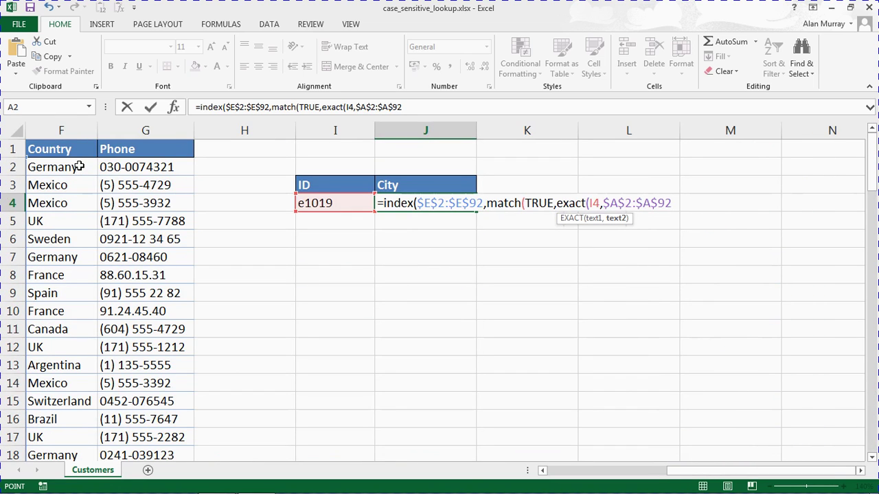
pyautogui.click(593, 219)
pyautogui.press('F4')
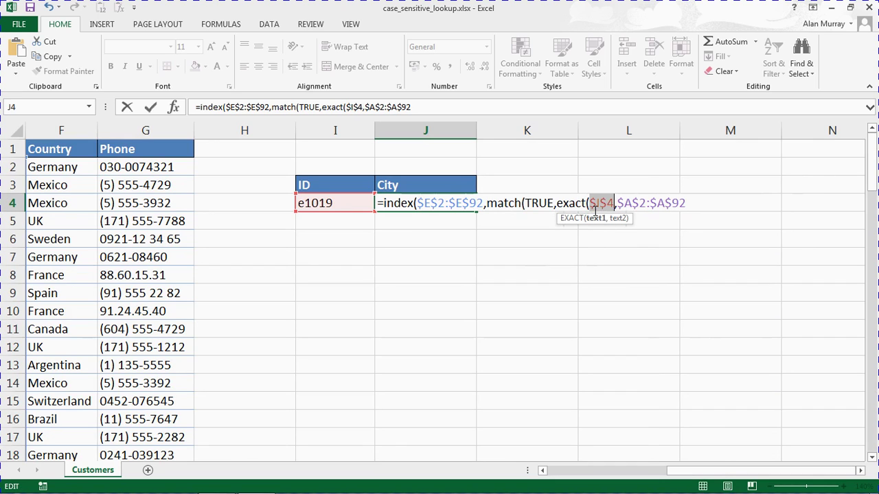
pyautogui.click(685, 204)
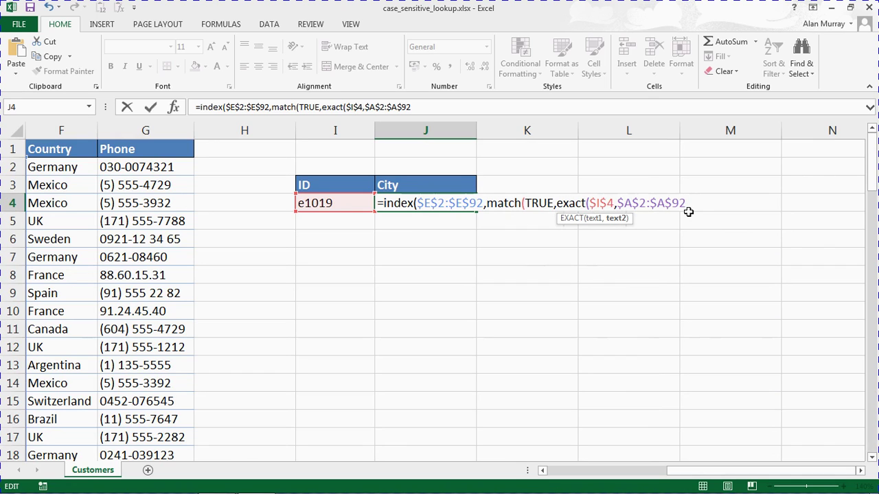
# Close EXACT, give MATCH match type 0, and close the MATCH and INDEX calls
pyautogui.write(')')
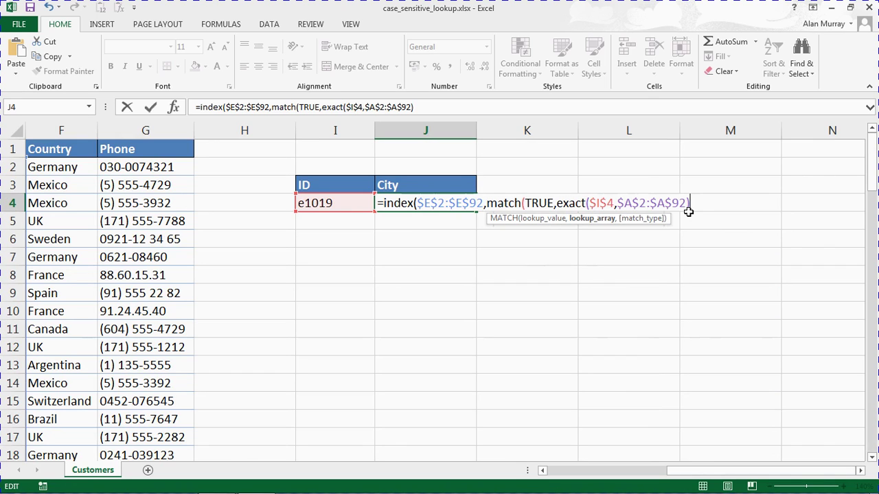
pyautogui.write(',')
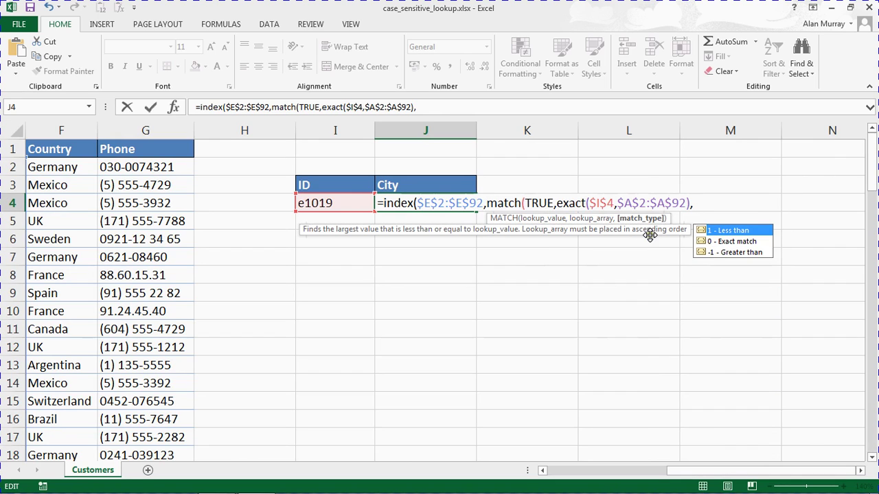
pyautogui.write('0')
pyautogui.write(')')
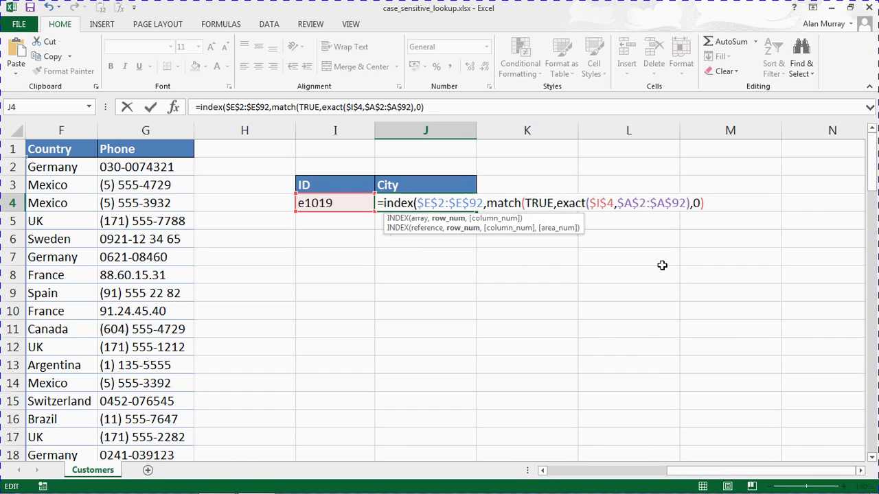
pyautogui.write(')')
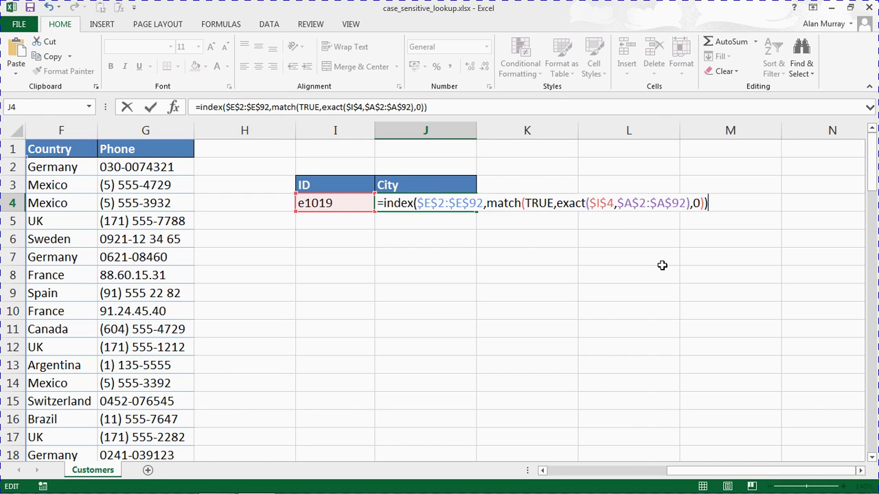
# Enter the formula as an array formula, returning #N/A for e1019, and select I4
pyautogui.hotkey('ctrl', 'shift', 'Return')
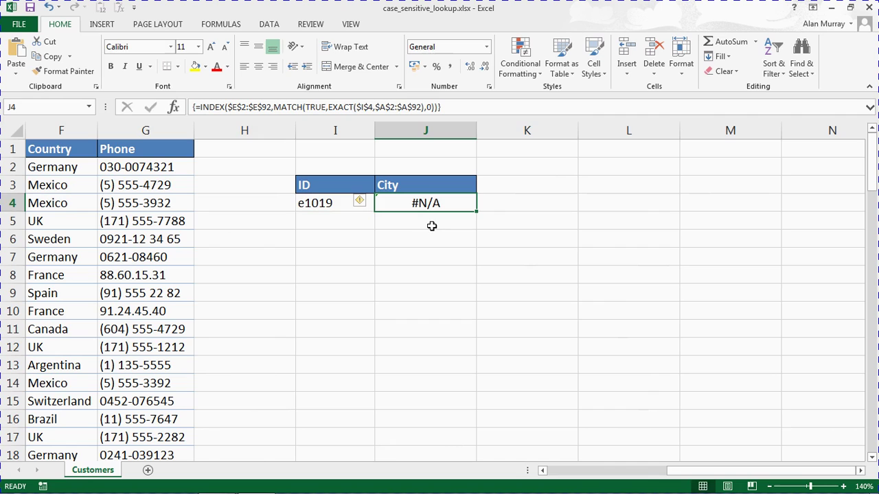
pyautogui.click(319, 203)
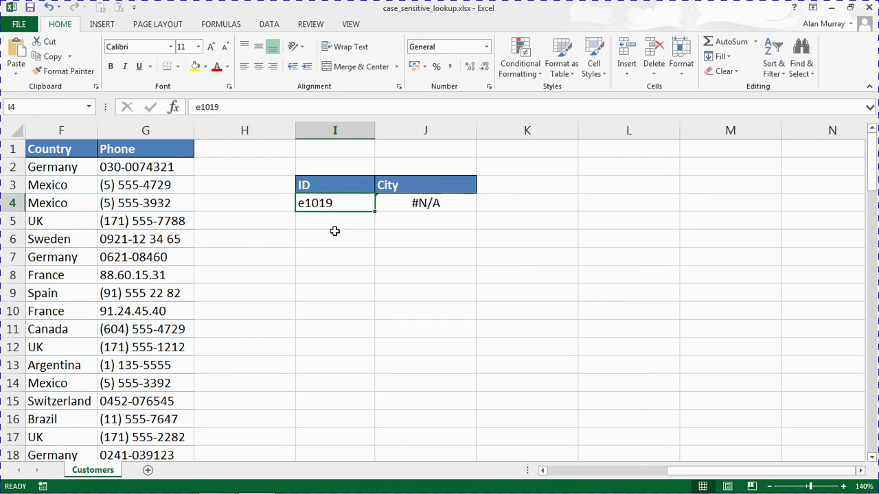
pyautogui.write('E10')
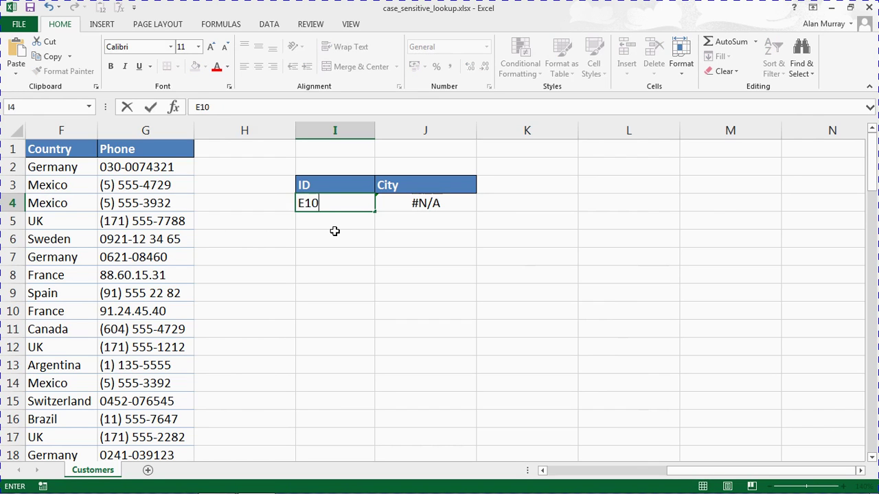
pyautogui.write('19')
pyautogui.press('Return')
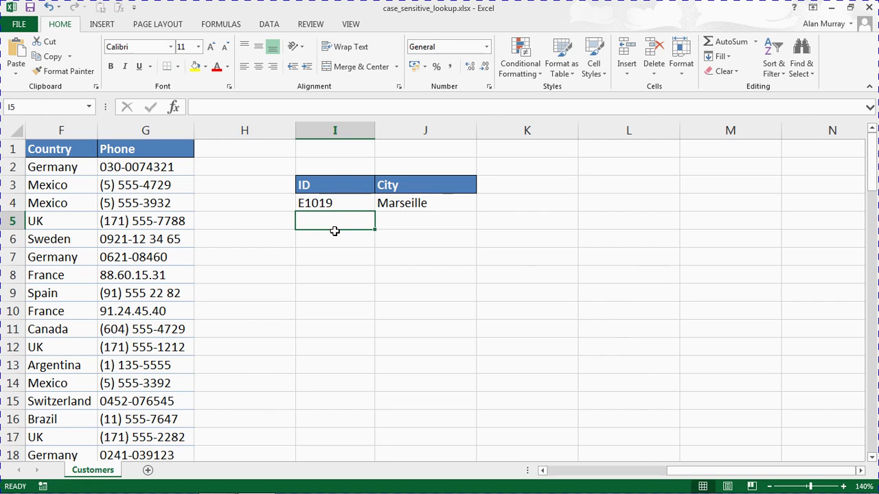
pyautogui.press('Up')
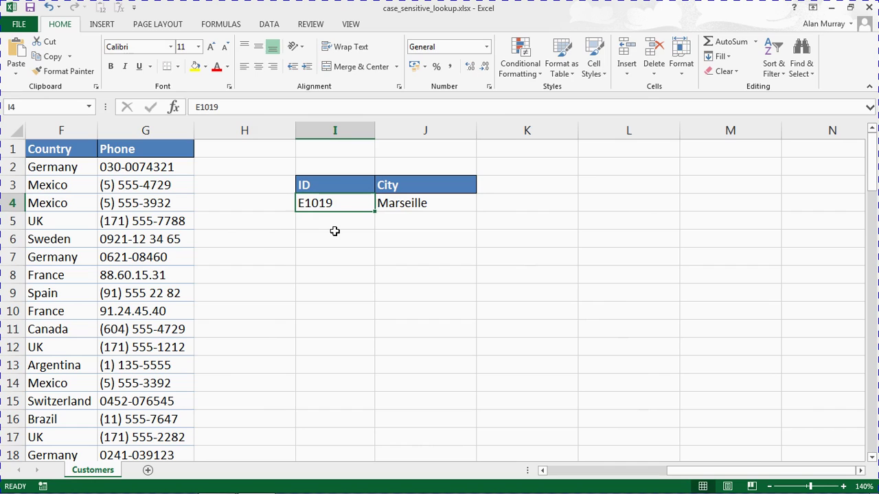
pyautogui.write('e1019')
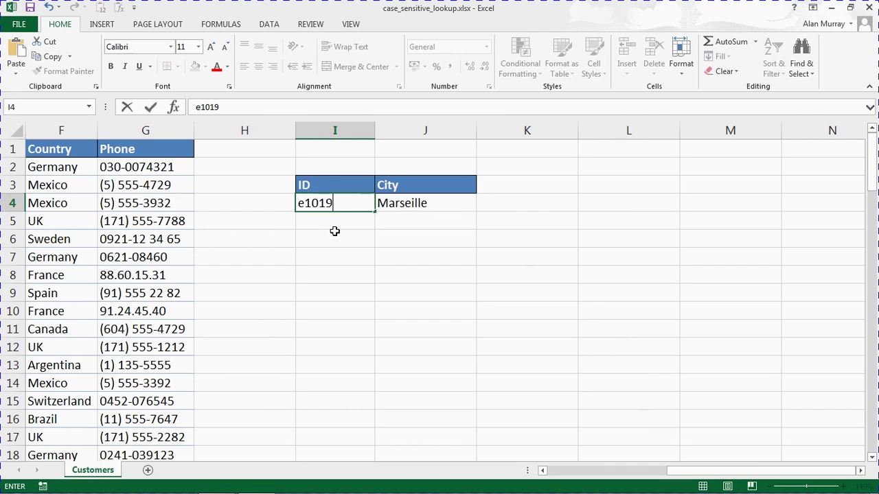
pyautogui.hotkey('ctrl', 'Return')
pyautogui.press('Down')
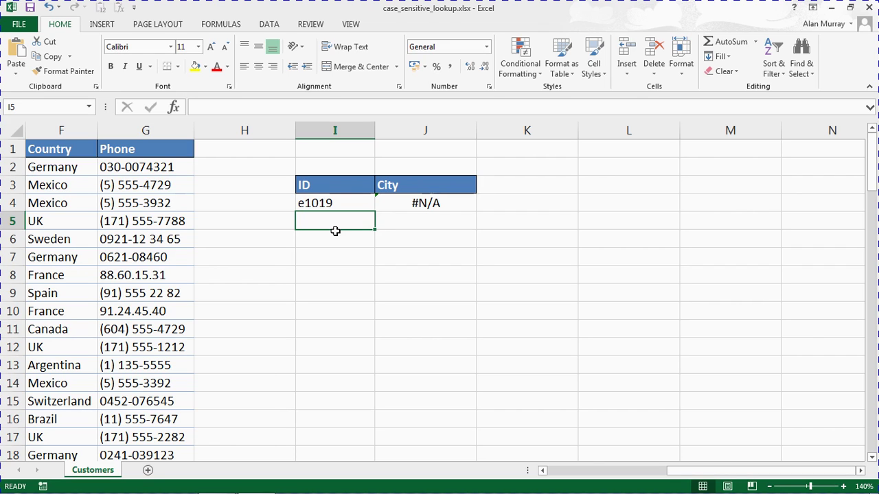
# Open J4's =INDEX($E$2:$E$92,MATCH(TRUE,EXACT($I$4,$A$2:$A$92),0)) formula for in-cell editing
pyautogui.click(421, 206)
pyautogui.doubleClick(421, 206)
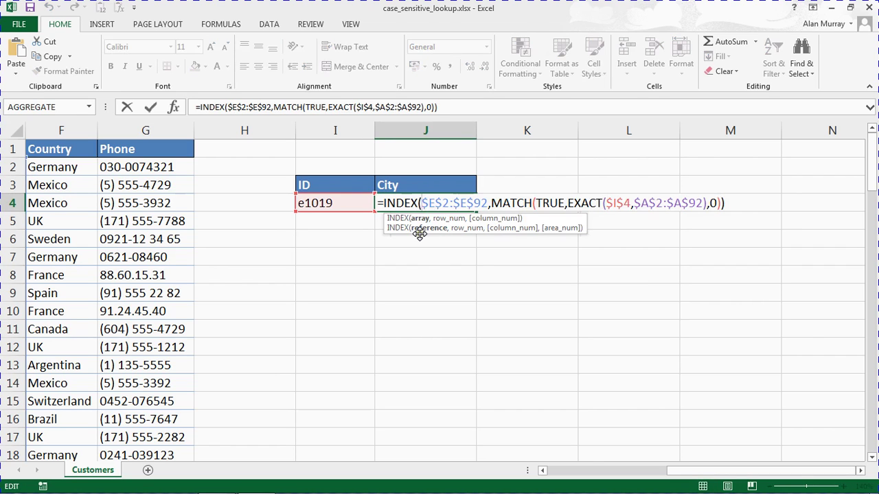